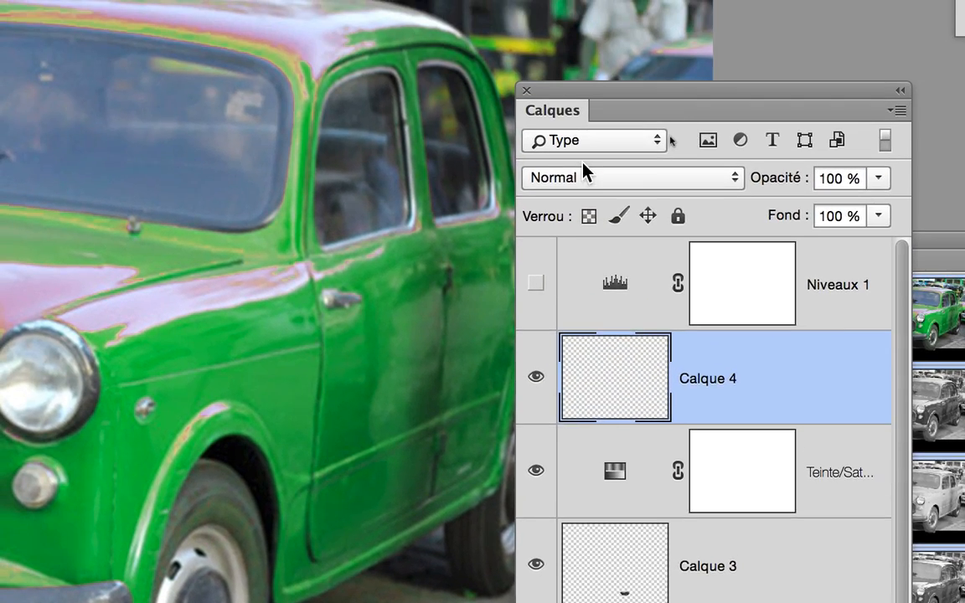
Set the blending mode of Calque 4 to Couleur.
left_click(587, 172)
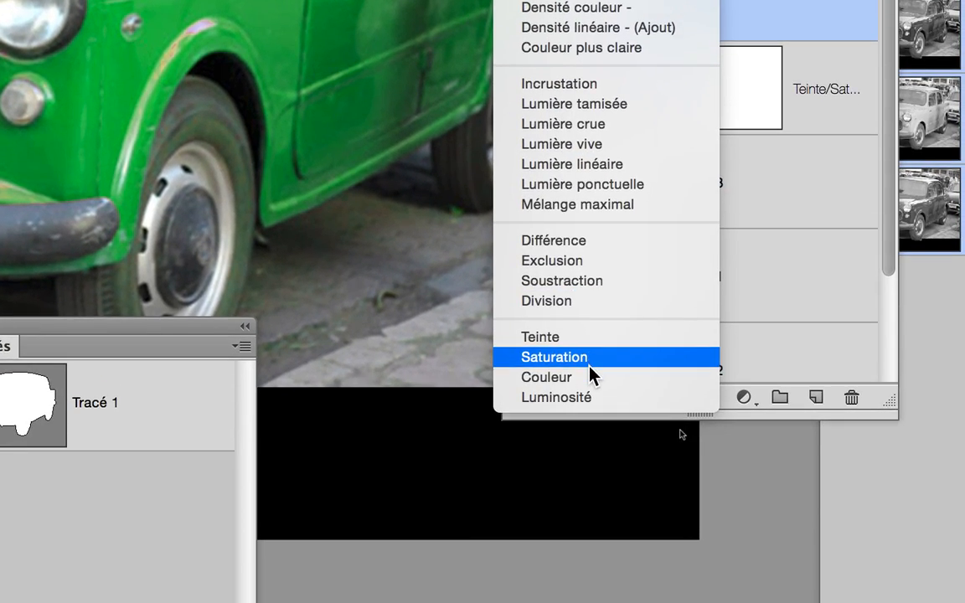
left_click(588, 380)
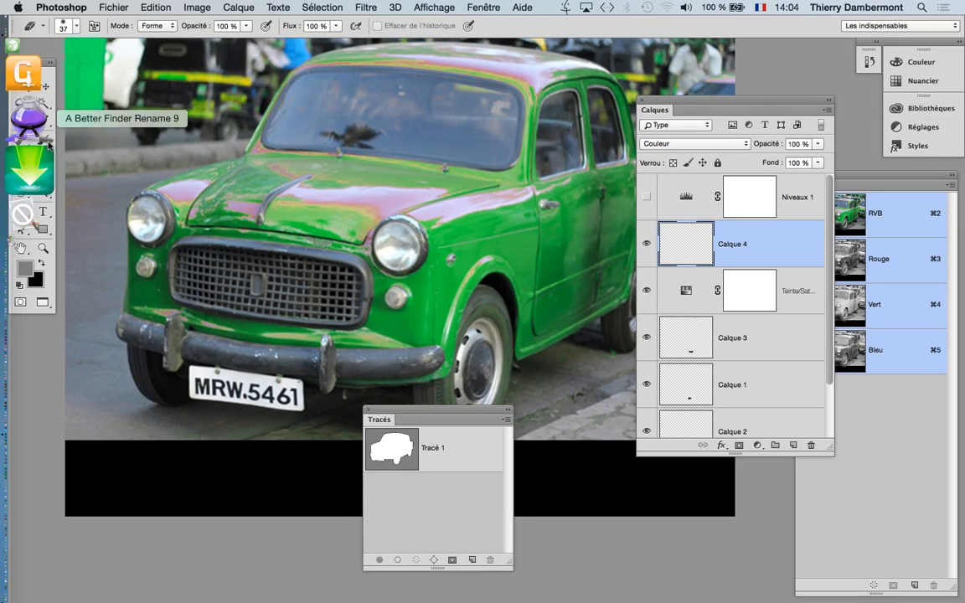
Activate the Brush tool and pick a bright green as the foreground colour.
key("b")
left_click(26, 269)
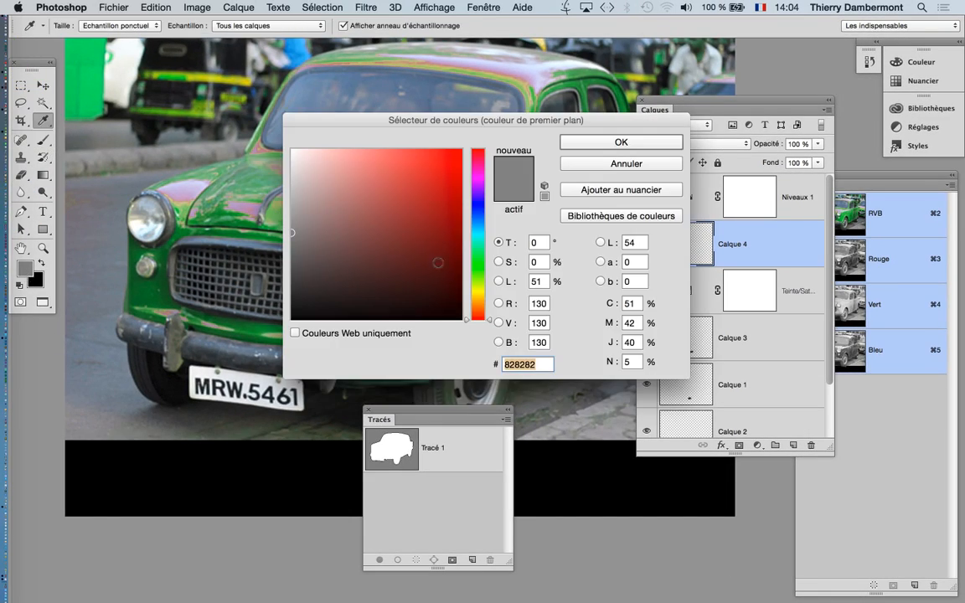
left_click(479, 267)
mouse_move(419, 178)
left_mouse_down()
mouse_move(449, 163)
mouse_move(348, 198)
mouse_move(338, 192)
left_mouse_up()
left_click(620, 143)
key("super+z")
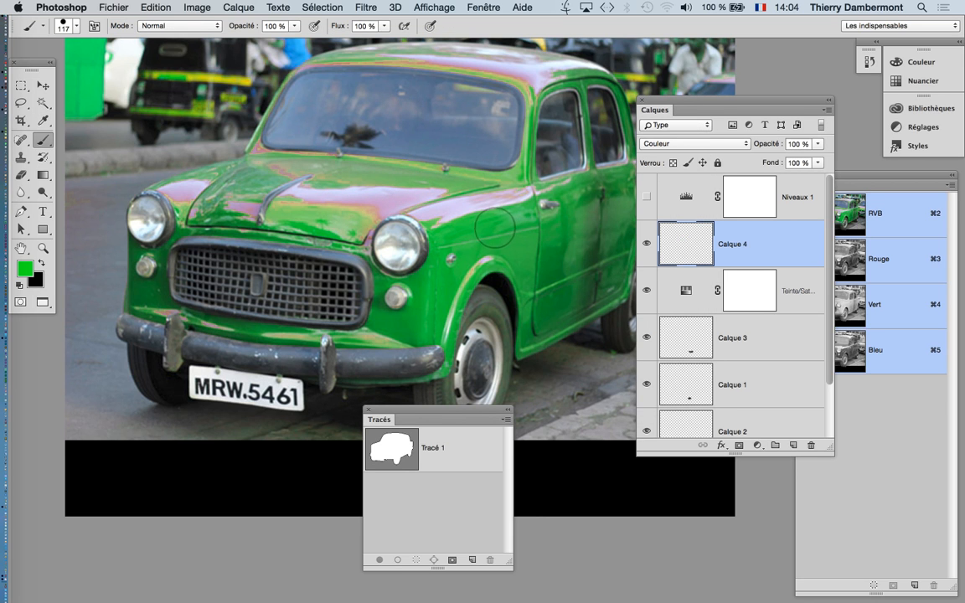
Soften the brush and reduce it to 62 px, trying out a bright green stroke across the pink hood reflections.
mouse_move(495, 237)
left_mouse_down()
mouse_move(494, 190)
mouse_move(519, 195)
mouse_move(511, 233)
left_mouse_up()
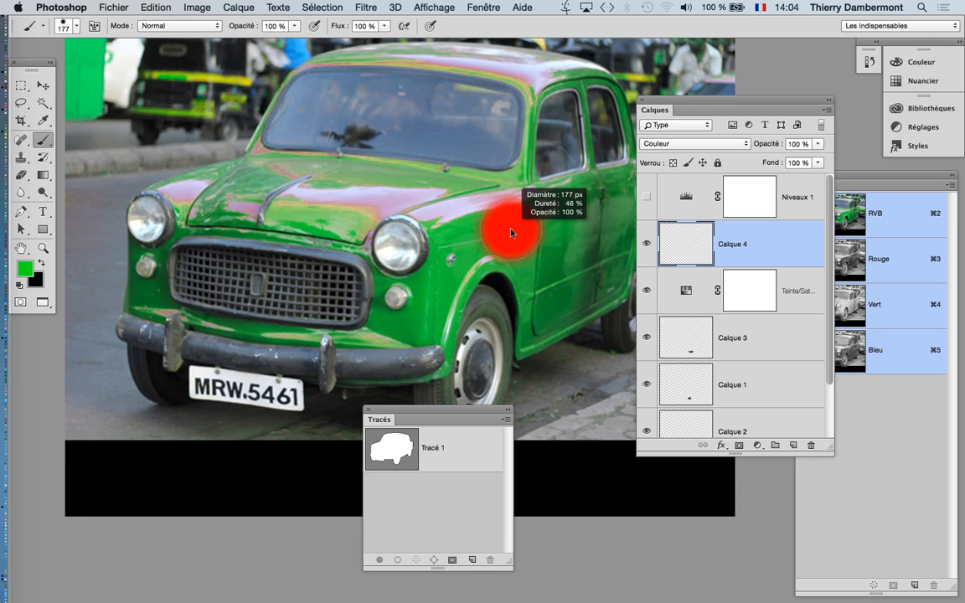
left_click_drag(509, 185, 510, 191)
mouse_move(448, 211)
left_mouse_down()
mouse_move(355, 182)
mouse_move(256, 181)
mouse_move(313, 186)
left_mouse_up()
key("super+z")
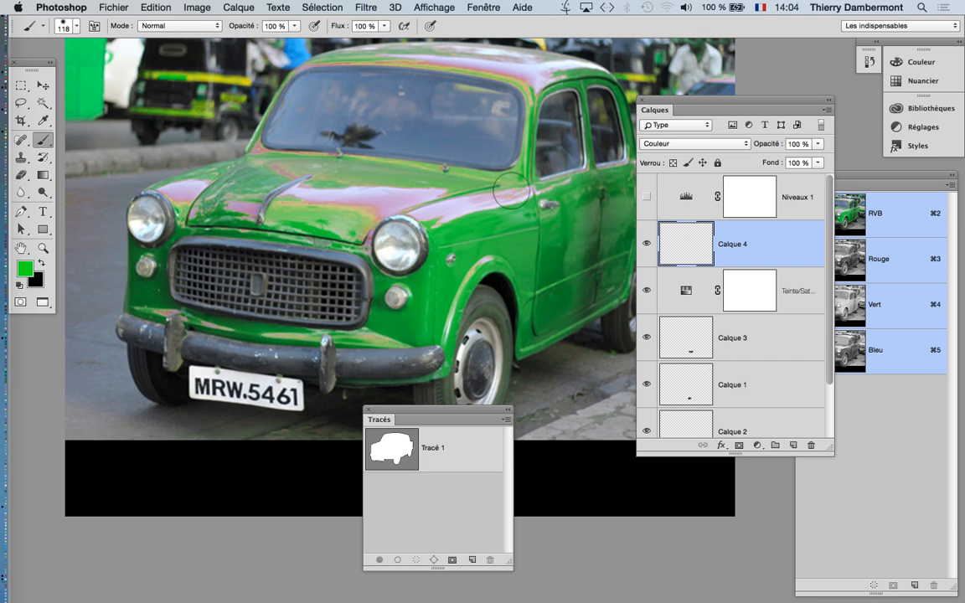
mouse_move(497, 220)
left_mouse_down()
mouse_move(485, 219)
mouse_move(499, 203)
left_mouse_up()
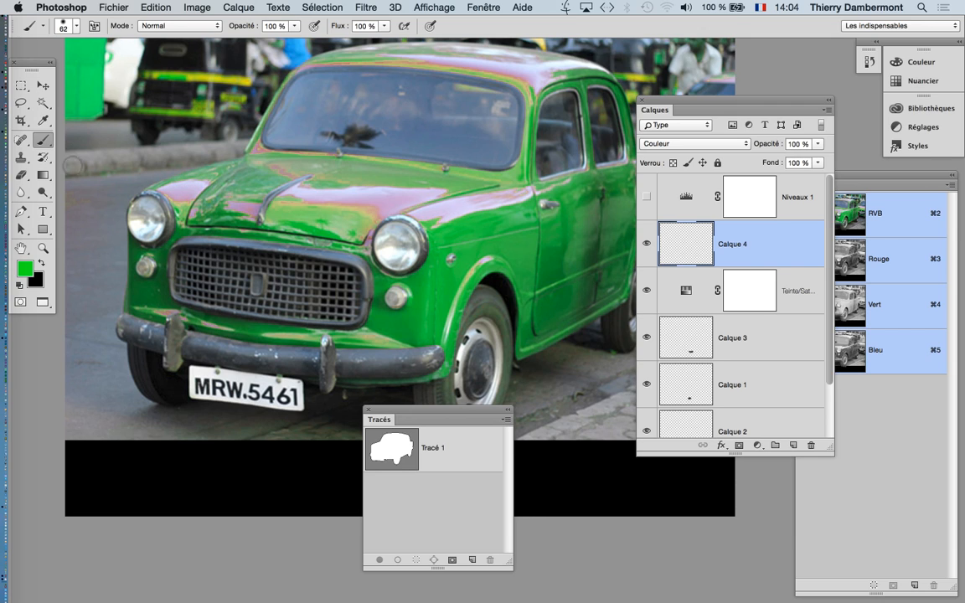
Sample the green of the car's bodywork and paint it over the pink hood reflections with a 49 px brush.
left_click(42, 121)
left_click(446, 293)
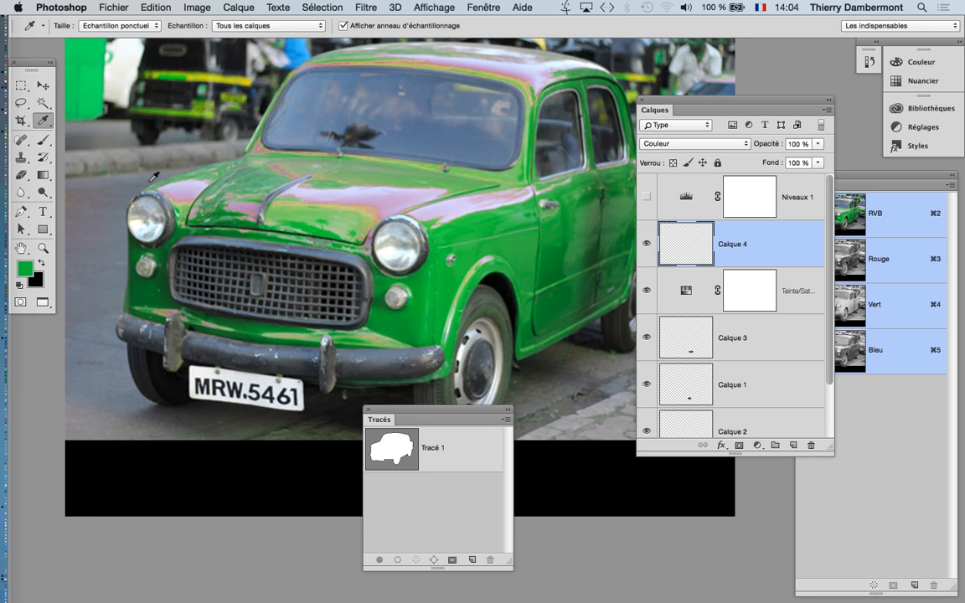
left_click(42, 139)
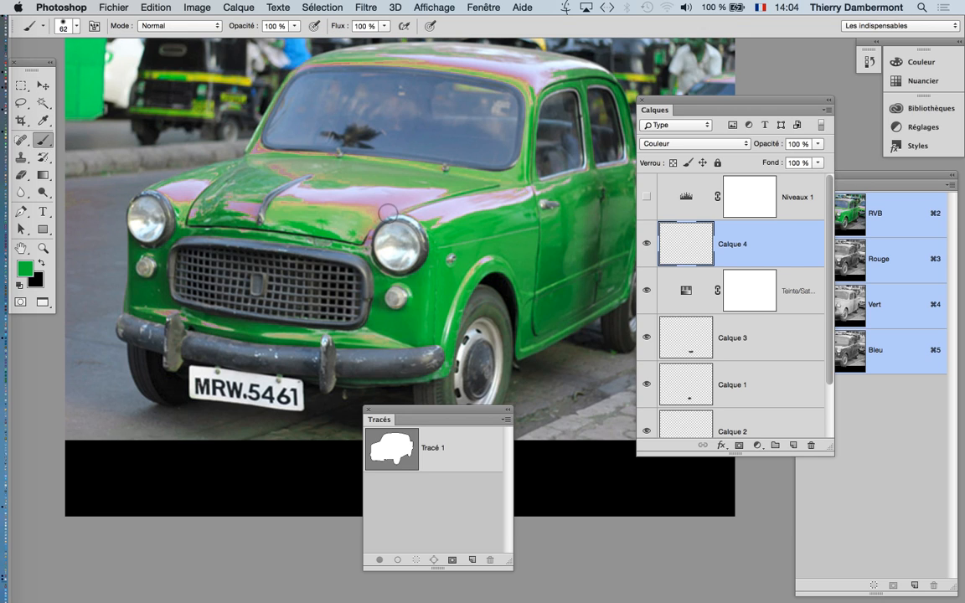
left_click_drag(389, 209, 378, 209)
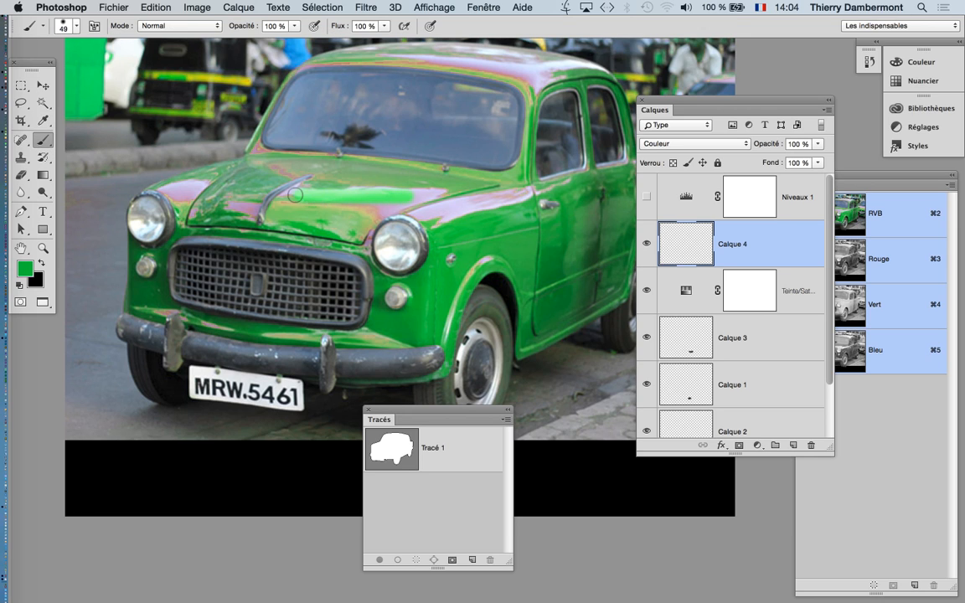
left_click_drag(289, 187, 258, 206)
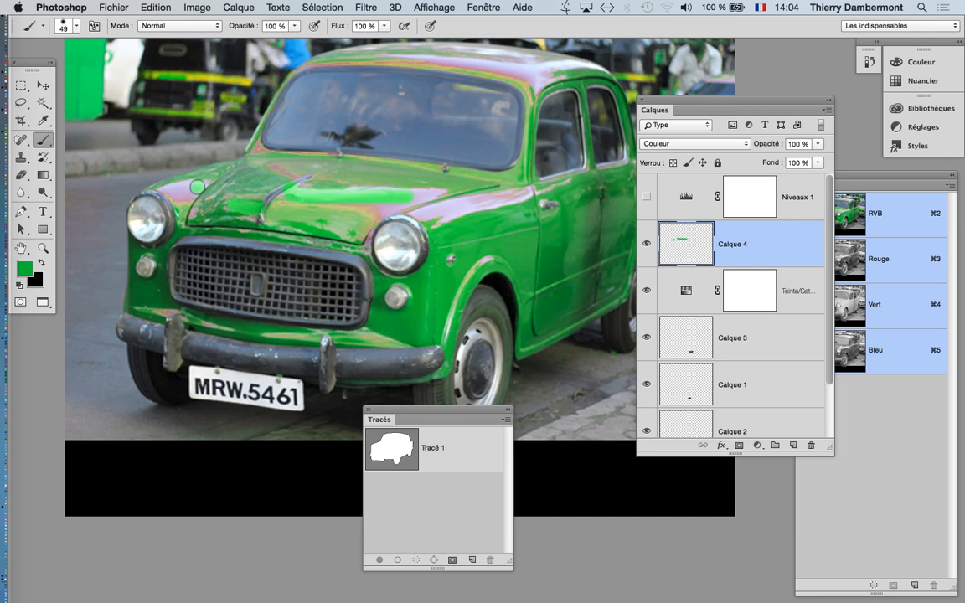
mouse_move(198, 186)
left_mouse_down()
mouse_move(158, 173)
mouse_move(193, 187)
mouse_move(350, 177)
mouse_move(342, 184)
mouse_move(494, 195)
mouse_move(396, 195)
mouse_move(450, 178)
left_mouse_up()
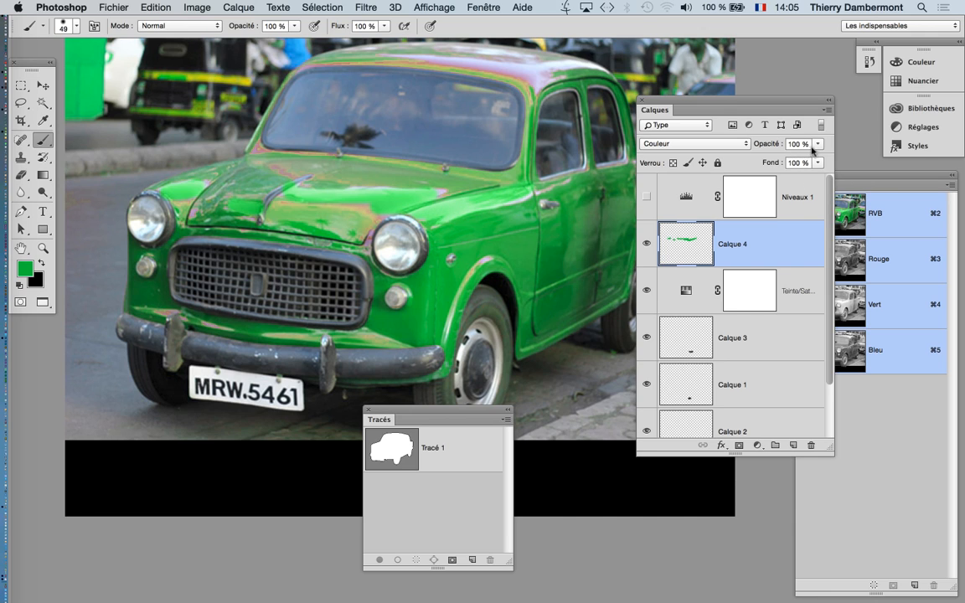
Lower the opacity of Calque 4 to 69%.
left_click_drag(817, 144, 802, 160)
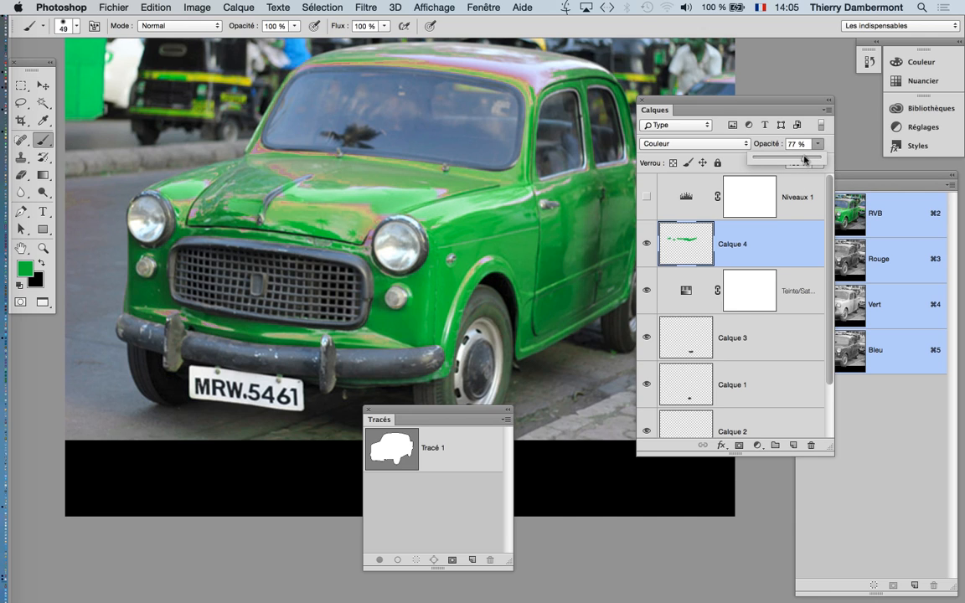
left_click(278, 172)
key("super+z")
left_click_drag(293, 194, 274, 171)
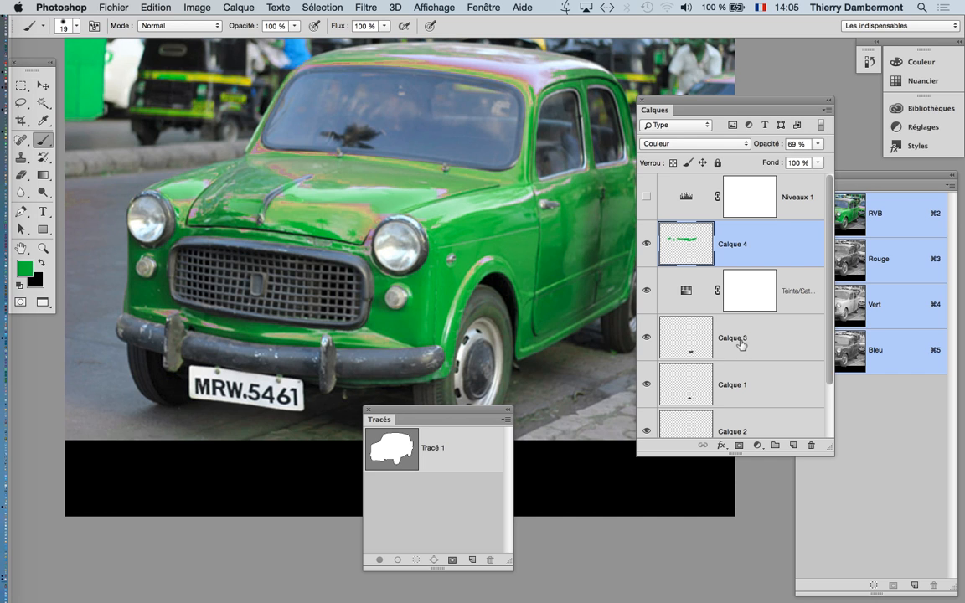
Paint the sampled green over the pink reflections on the roof, hood and front fenders with a larger brush.
left_click(499, 309, "alt")
left_click_drag(469, 181, 474, 181)
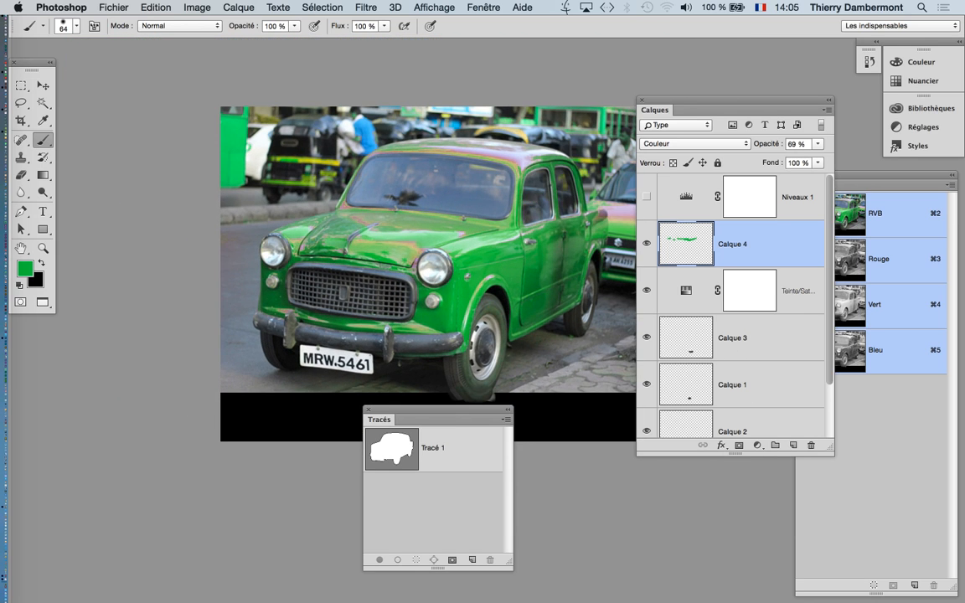
left_click_drag(427, 148, 512, 157)
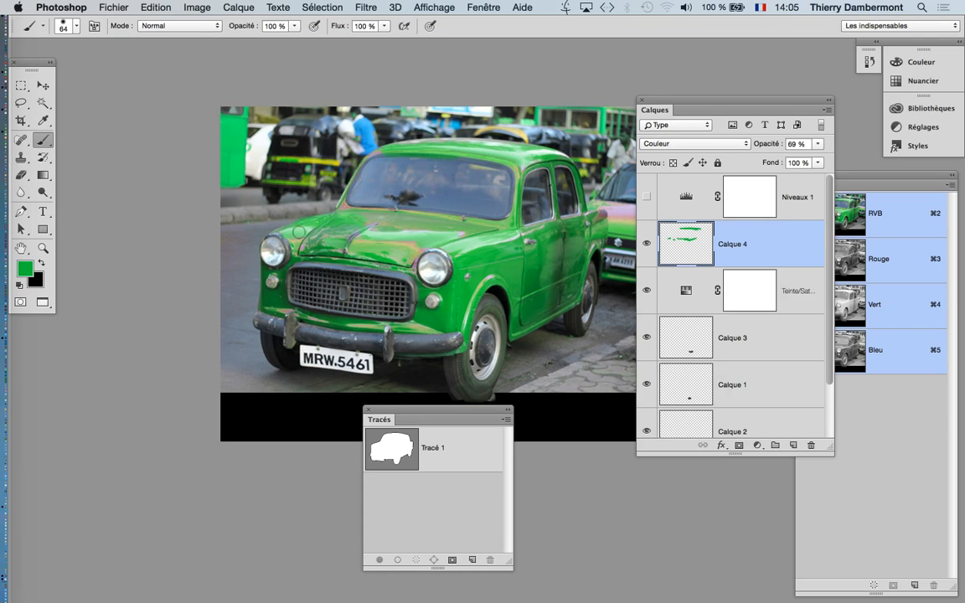
mouse_move(299, 231)
left_mouse_down()
mouse_move(348, 247)
mouse_move(312, 242)
mouse_move(407, 241)
mouse_move(398, 252)
mouse_move(341, 240)
mouse_move(381, 230)
mouse_move(368, 226)
mouse_move(481, 233)
left_mouse_up()
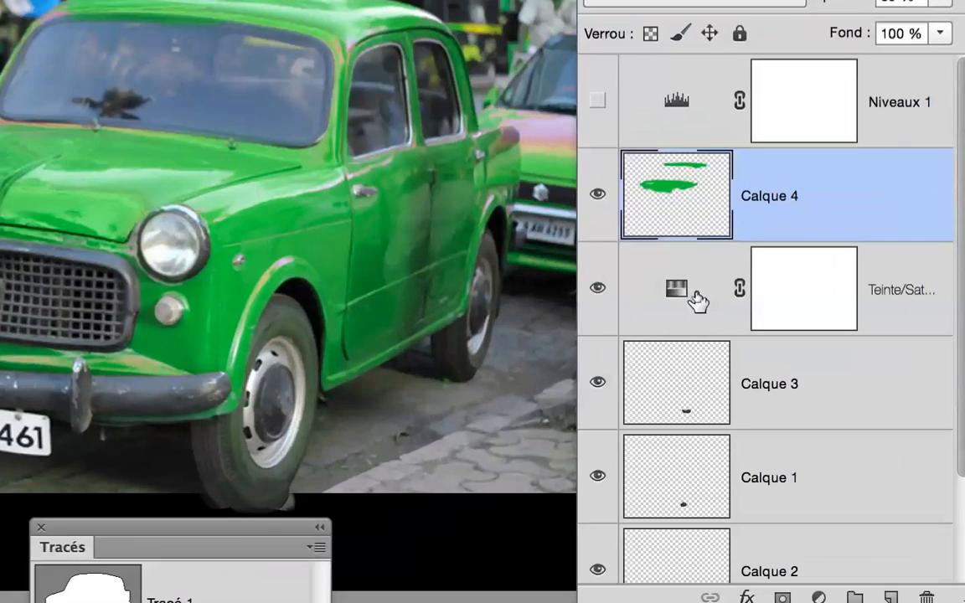
Duplicate the Teinte/Saturation adjustment layer below Calque 4, and hide Calque 4 and the original adjustment layer.
left_click_drag(696, 296, 780, 416)
left_click_drag(754, 378, 778, 434)
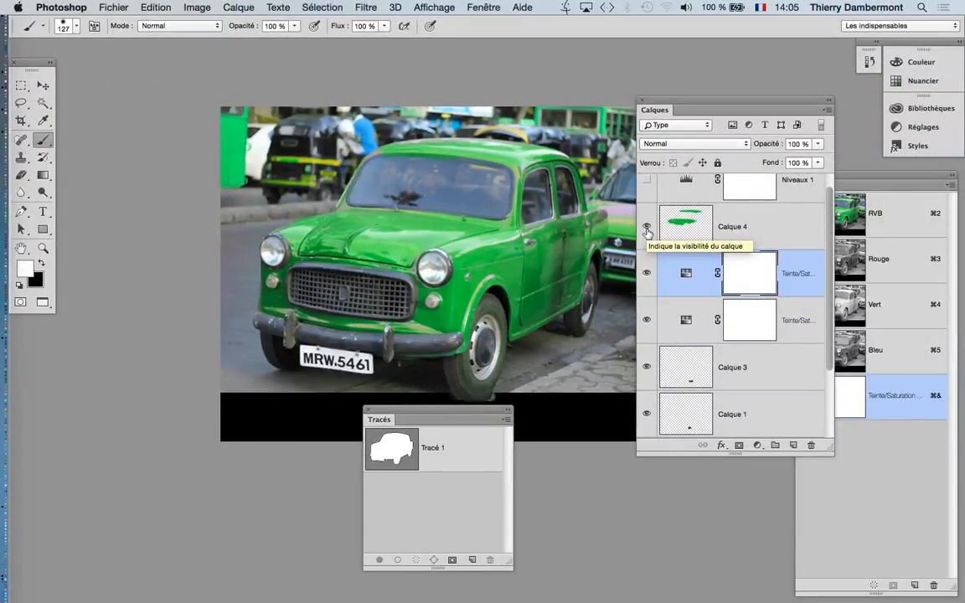
left_click(661, 242)
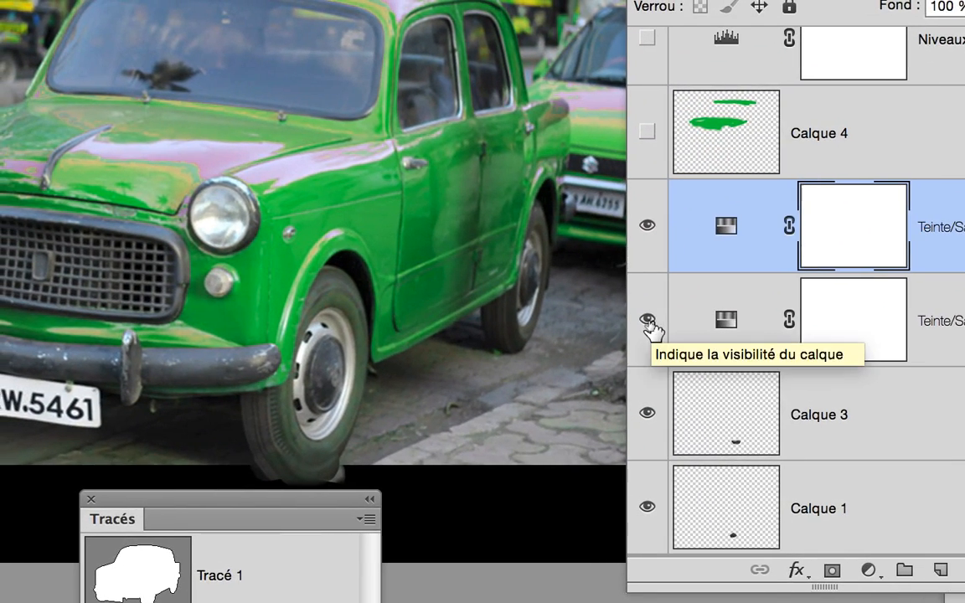
left_click(646, 321)
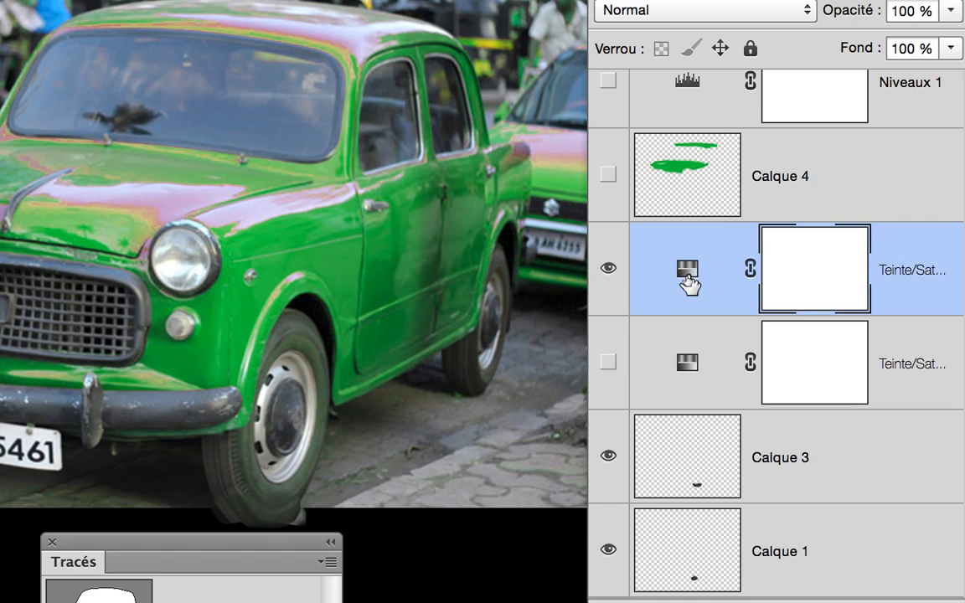
Open the duplicated Teinte/Saturation layer's properties beside the car and review the available colour ranges, keeping Global.
left_click(688, 277)
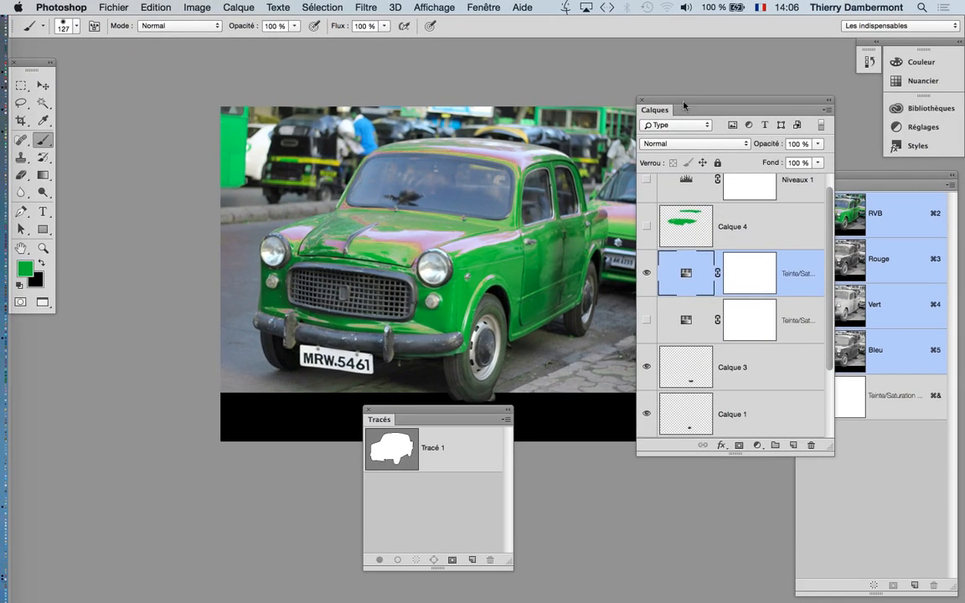
left_click_drag(683, 104, 664, 144)
double_click(667, 309)
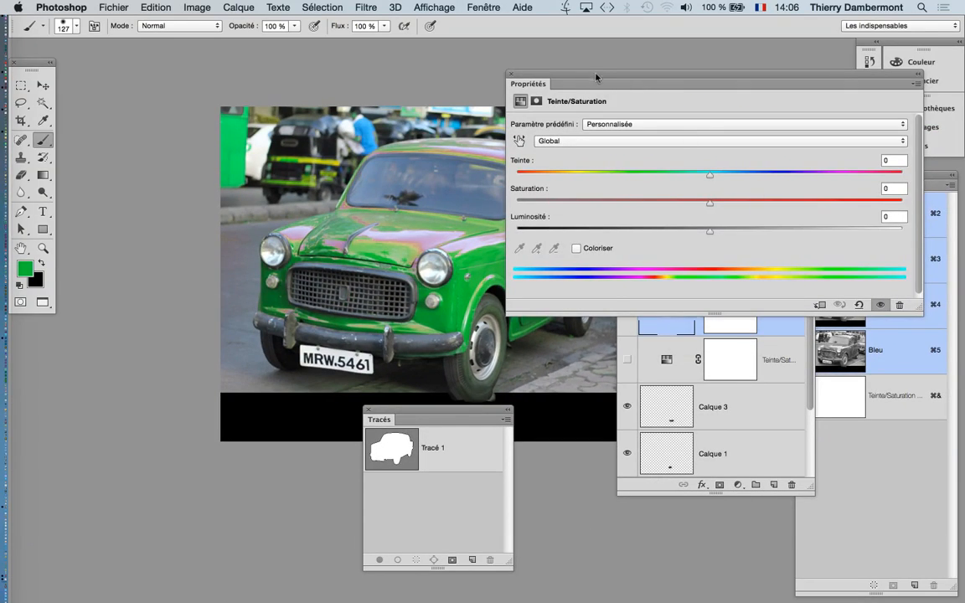
left_click_drag(595, 75, 690, 73)
left_click_drag(570, 218, 436, 184)
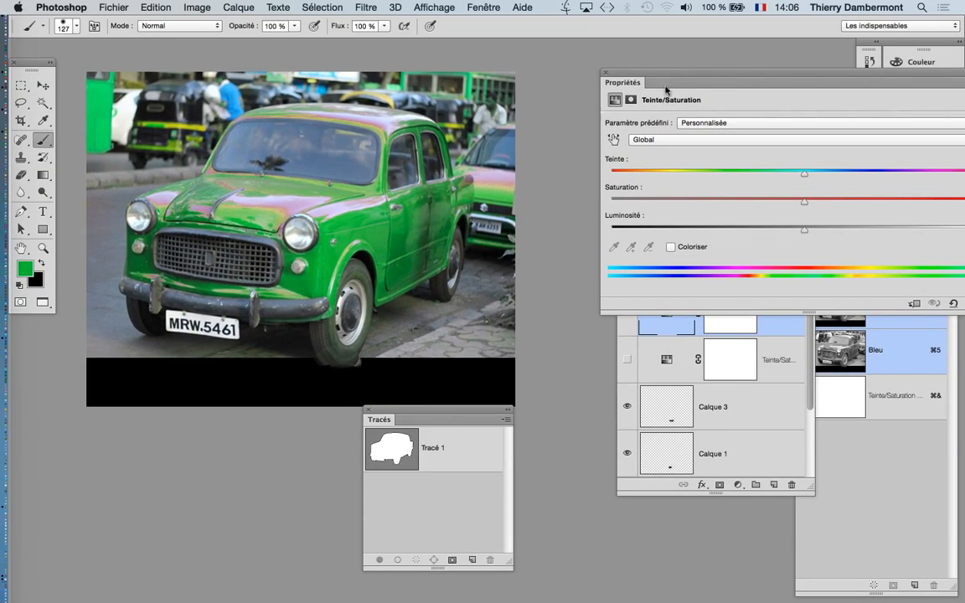
left_click_drag(665, 87, 608, 72)
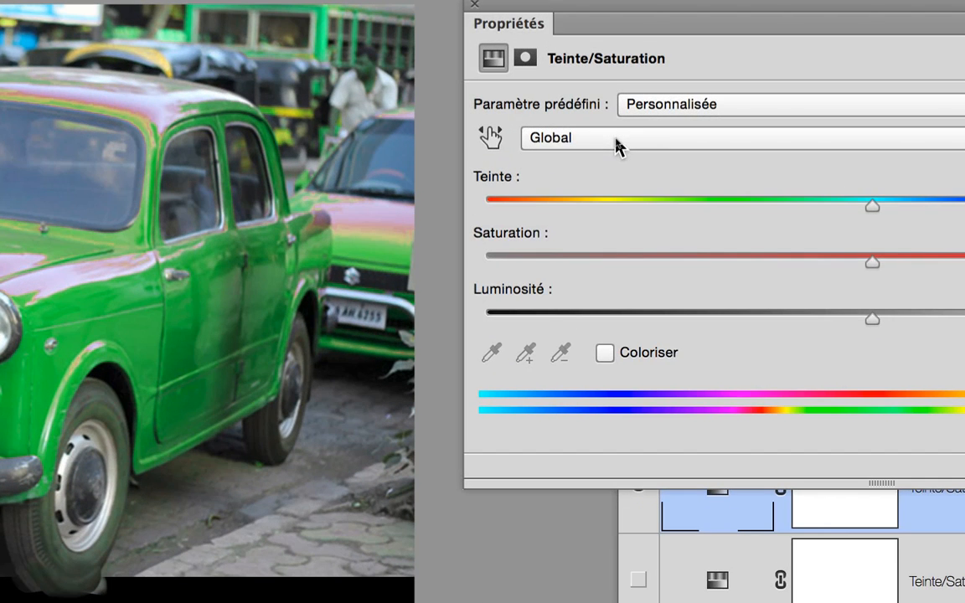
left_click(616, 141)
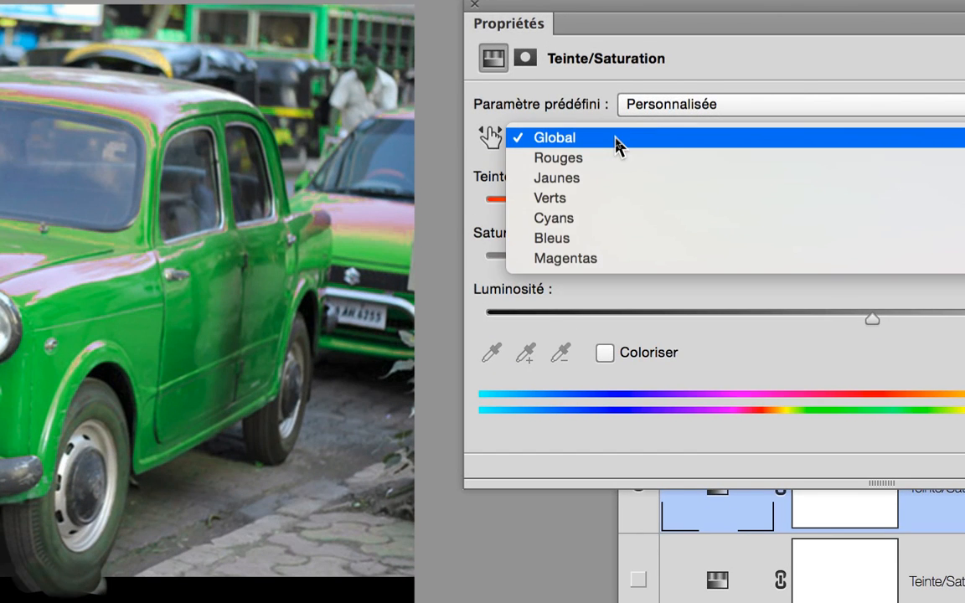
left_click(616, 139)
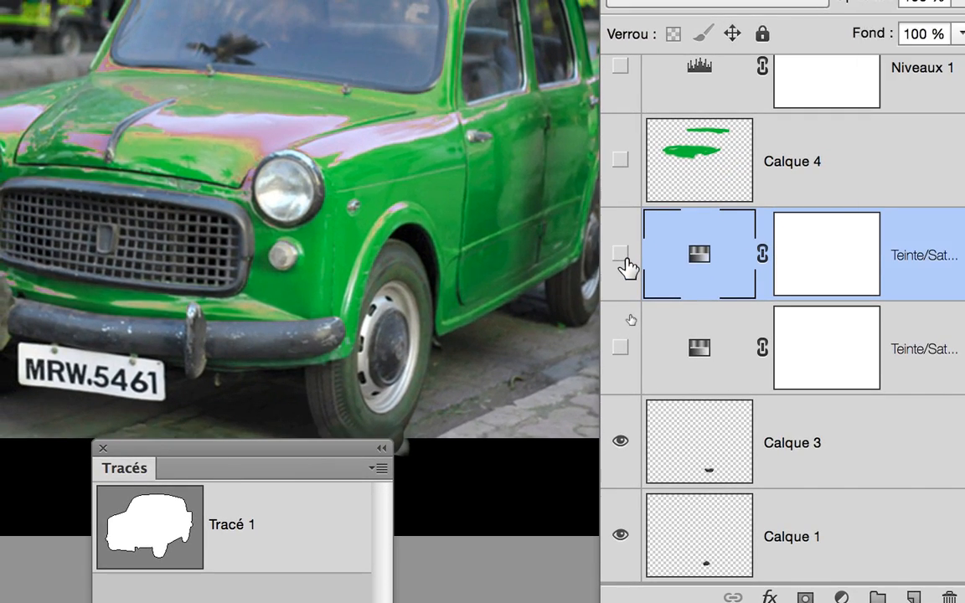
Toggle the visibility of the duplicated Teinte/Saturation layer to compare the car with and without it.
left_click(611, 255)
left_click(611, 256)
left_click(611, 256)
left_click(620, 255)
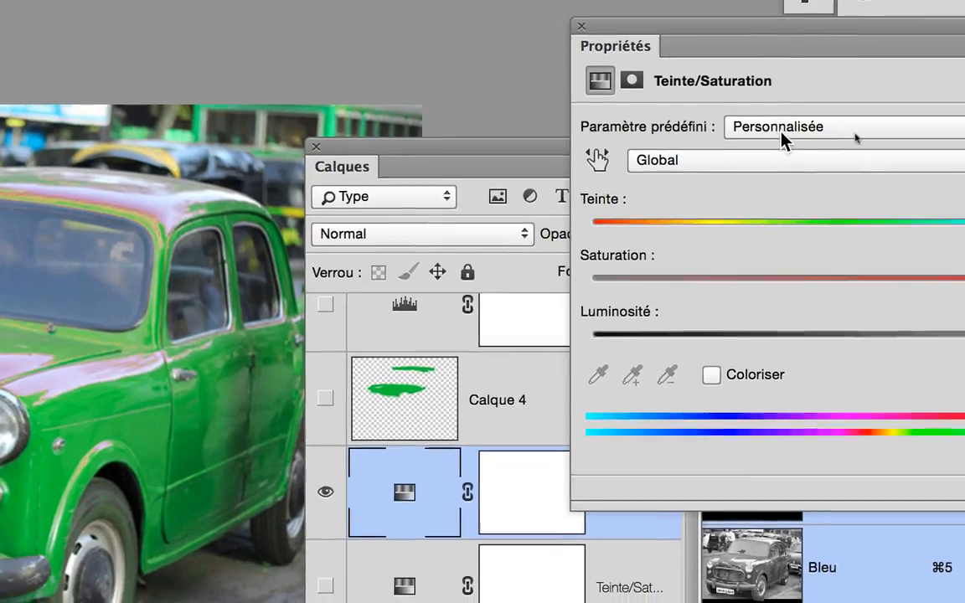
Set the hue of the Rouges range to -127 in the duplicated Teinte/Saturation layer to turn the car blue.
left_click(787, 218)
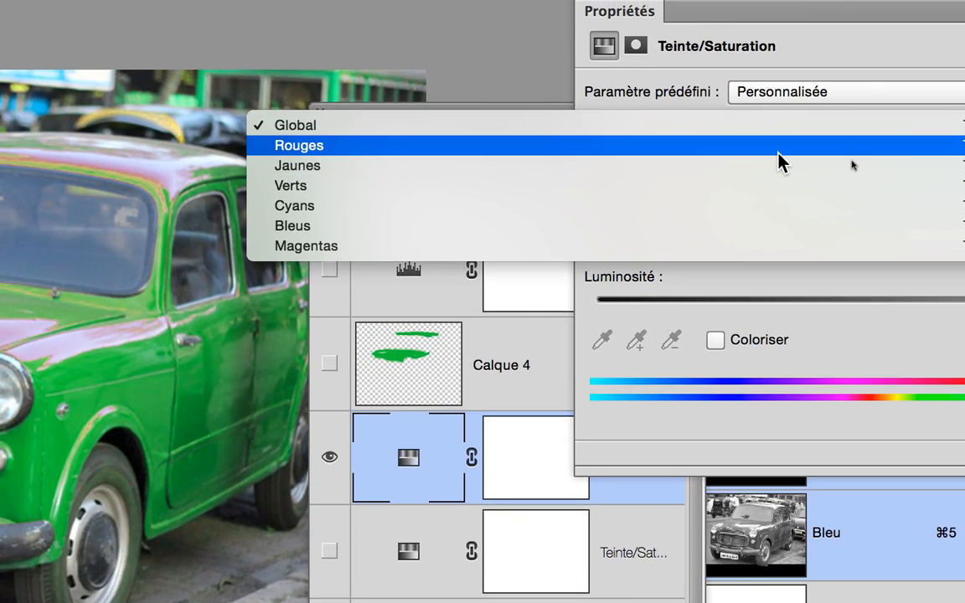
left_click(779, 161)
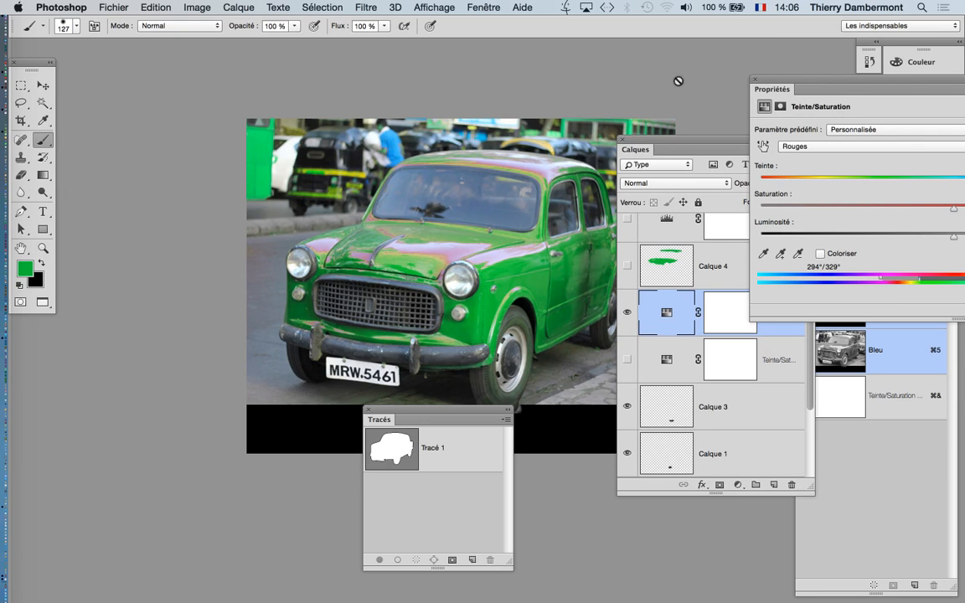
left_click_drag(541, 128, 381, 101)
left_click_drag(779, 79, 545, 42)
left_click_drag(877, 143, 567, 144)
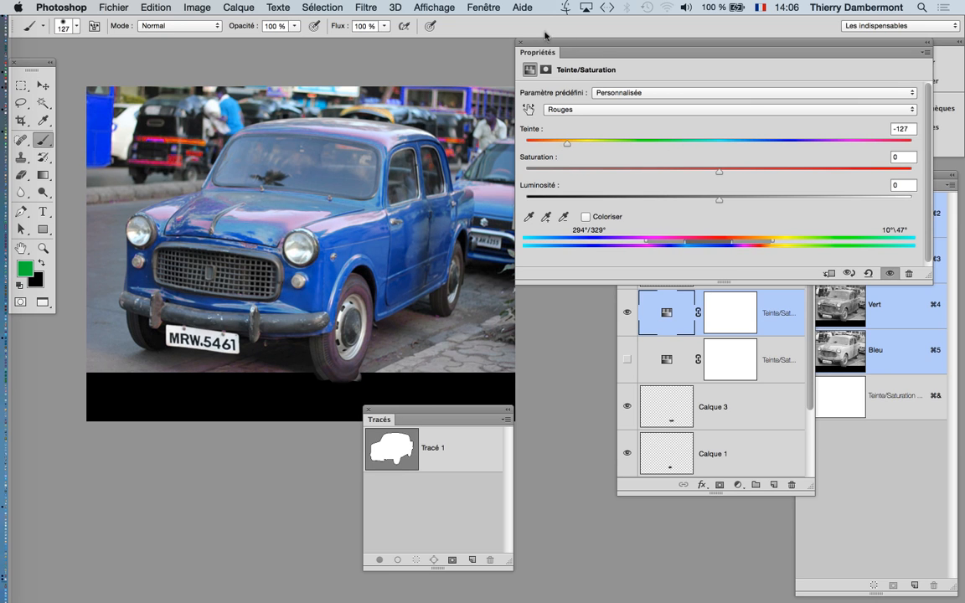
left_click(521, 42)
Duplicate Calque 4 and make the copy visible.
left_click_drag(664, 273, 824, 491)
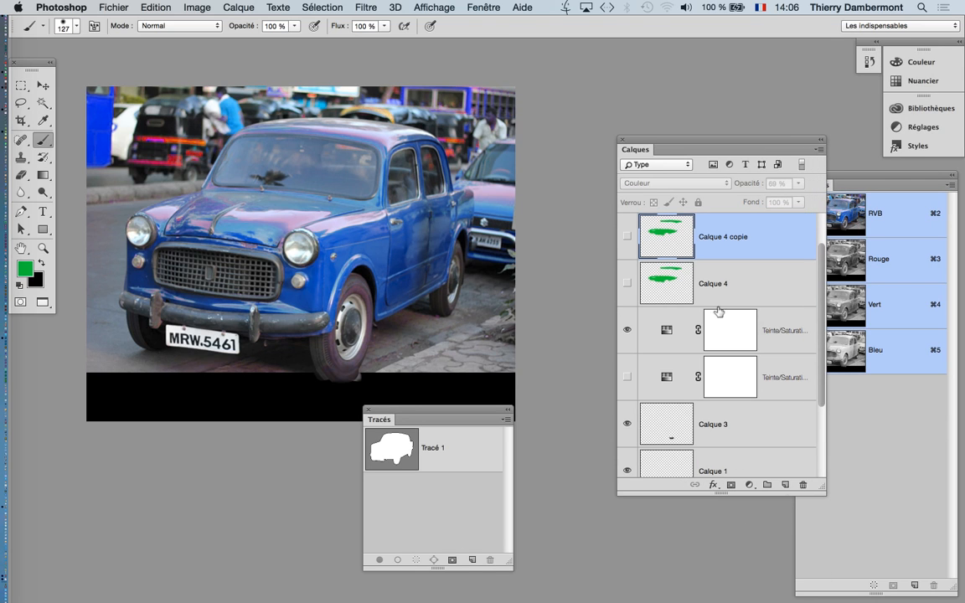
left_click(627, 238)
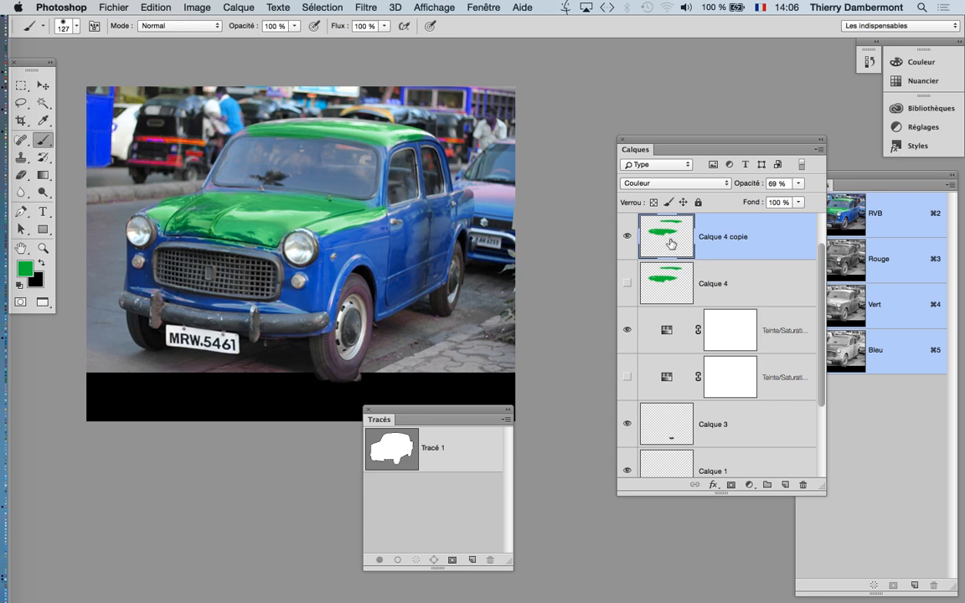
Shift the hue of Calque 4 copie by +111 with Teinte/Saturation so its paint matches the blue car.
key("super+u")
left_click_drag(326, 402, 373, 407)
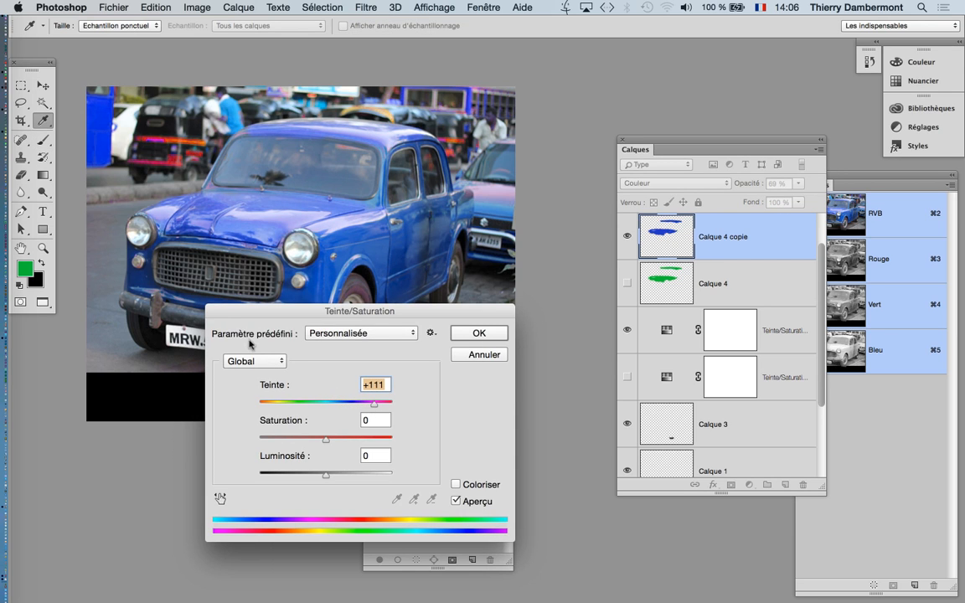
left_click(478, 333)
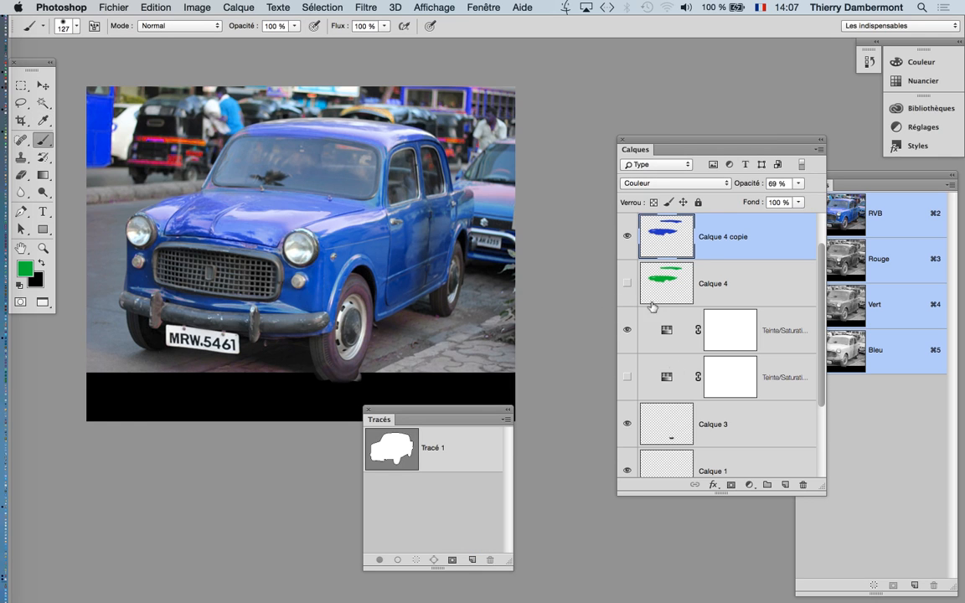
left_click_drag(708, 142, 675, 61)
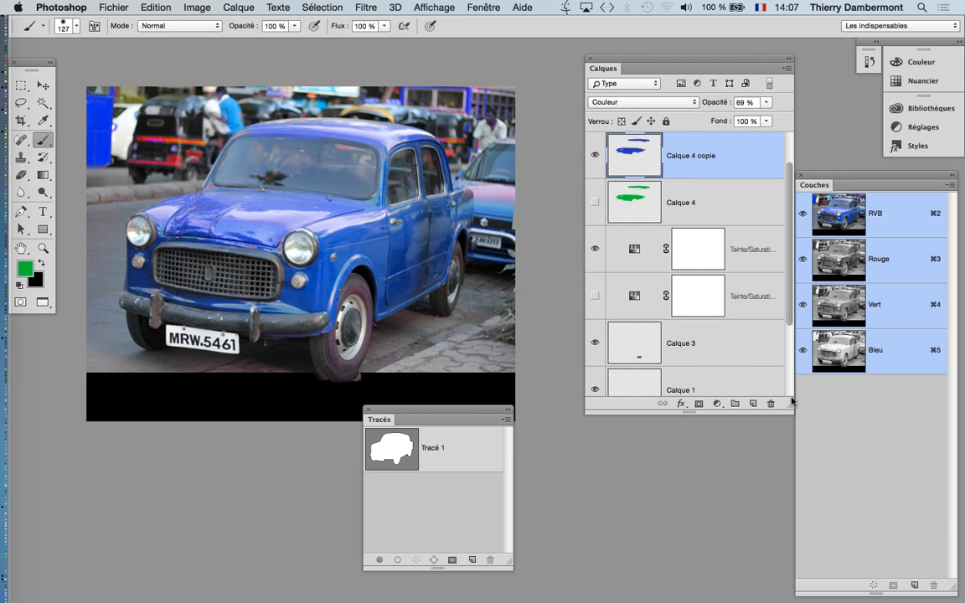
Widen and lengthen the Calques panel so the full layer names and the whole layer stack fit.
left_click_drag(792, 407, 796, 410)
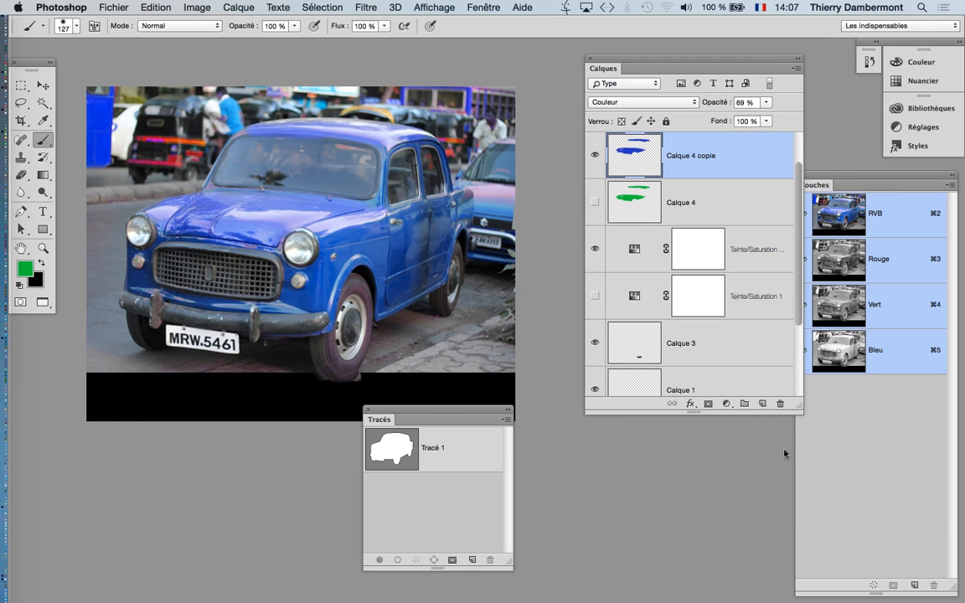
left_click_drag(694, 416, 693, 556)
Preview the green car by hiding Calque 4 copie and the duplicated Teinte/Saturation layer and showing Teinte/Saturation 1 and Calque 4.
left_click(594, 282)
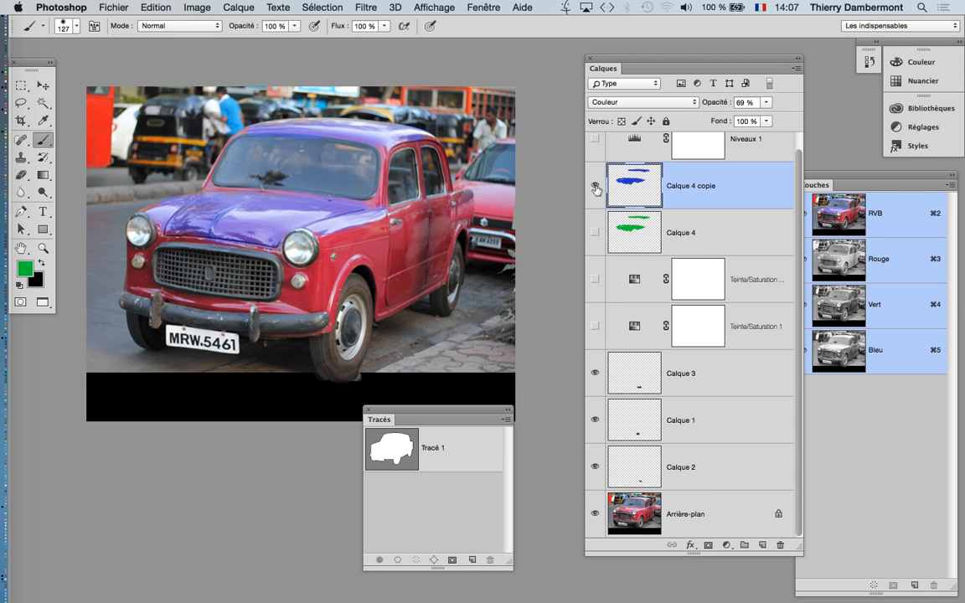
left_click(596, 186)
left_click(595, 327)
left_click(595, 230)
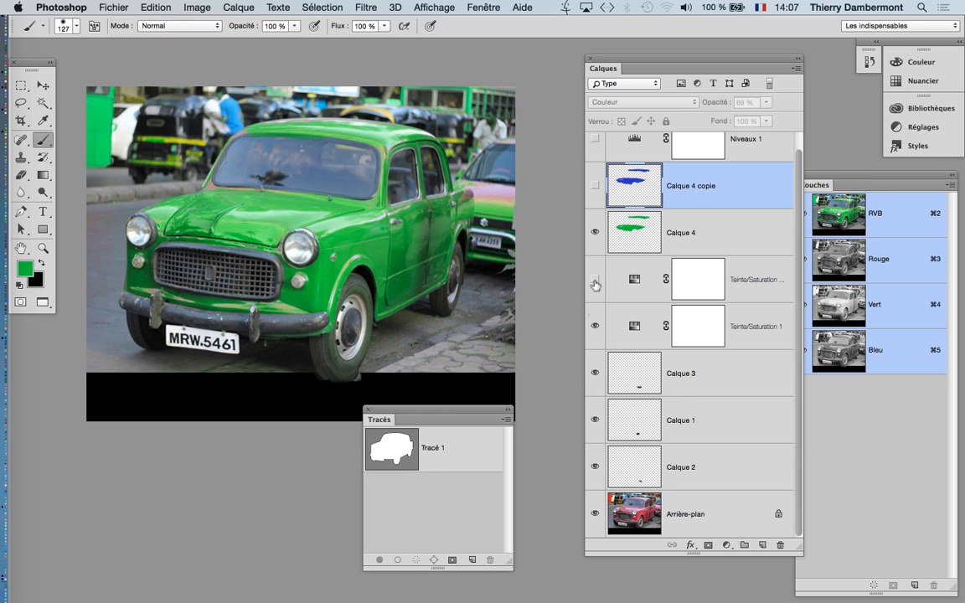
Swap the green layers for the duplicated Teinte/Saturation layer and Calque 4 copie, and hide that blue pair to return to the red car.
left_click(595, 231)
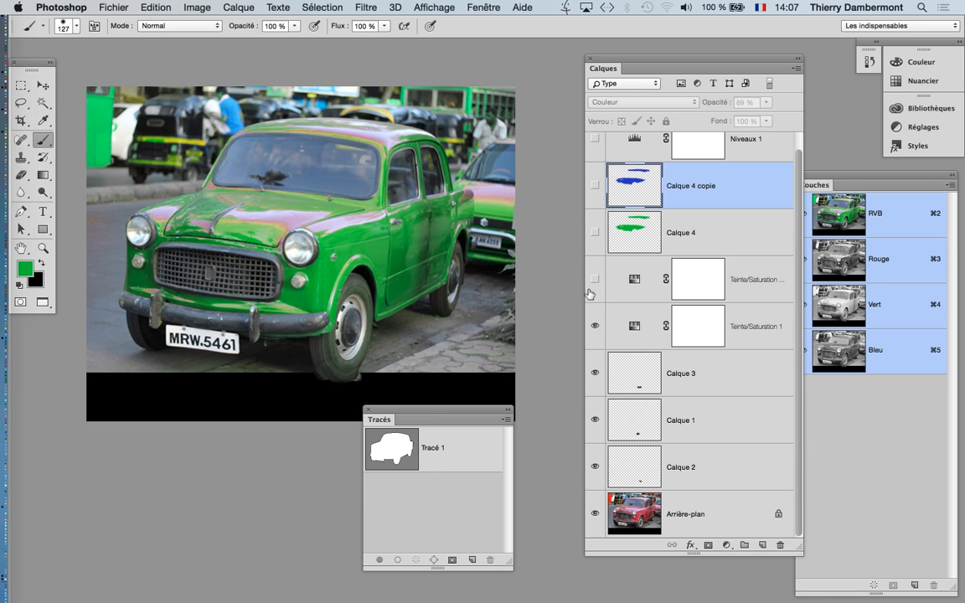
left_click(595, 327)
left_click(596, 279)
left_click(596, 186)
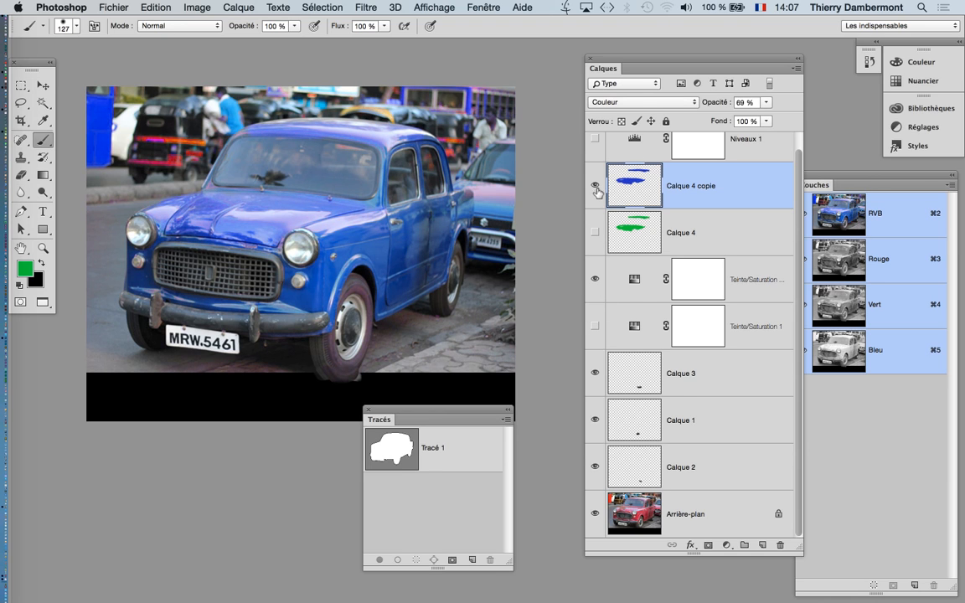
left_click(596, 186)
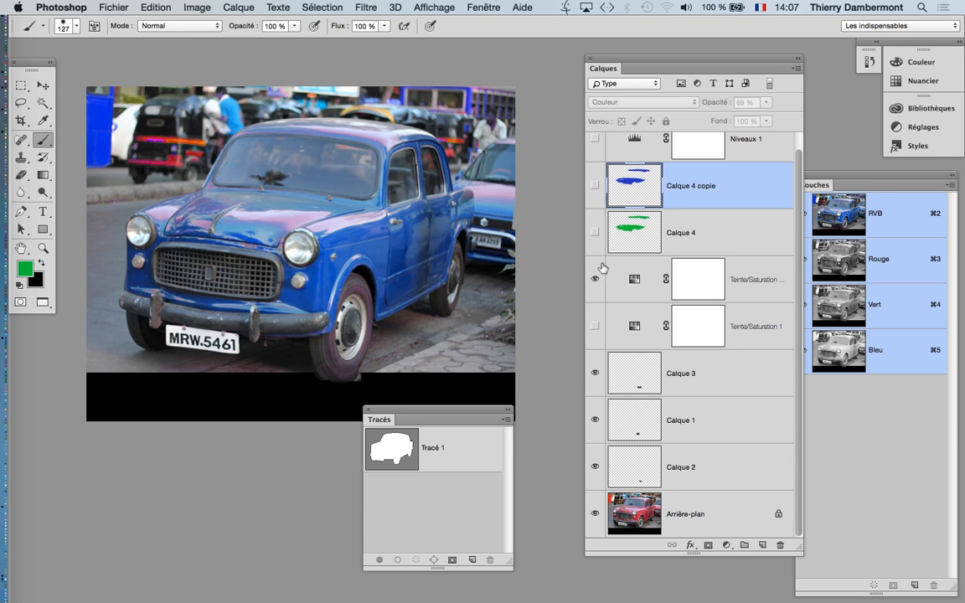
left_click(596, 279)
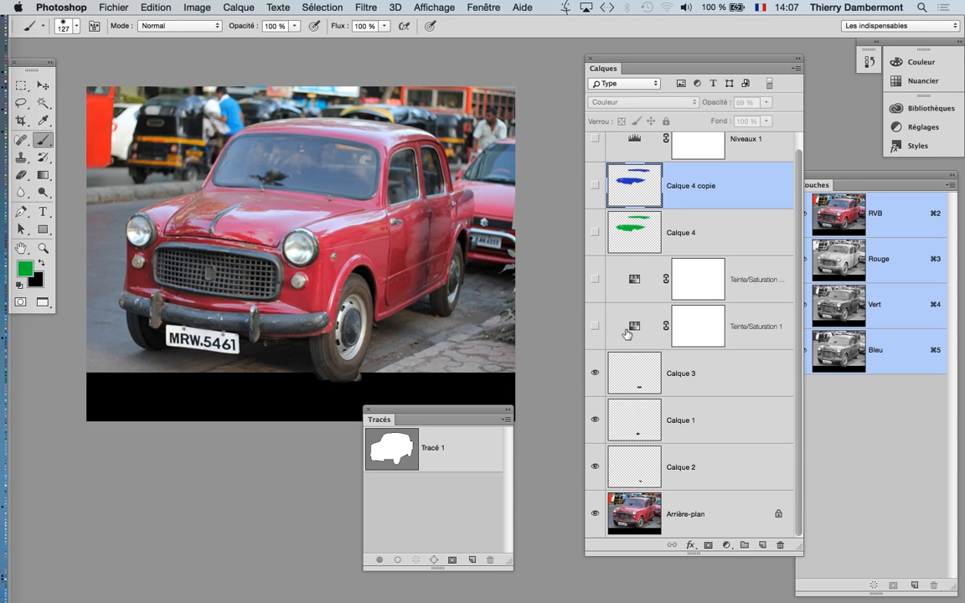
Save the document as 3366-old-car-vintage-04.psd in Photoshop format with maximised compatibility.
left_click(120, 7)
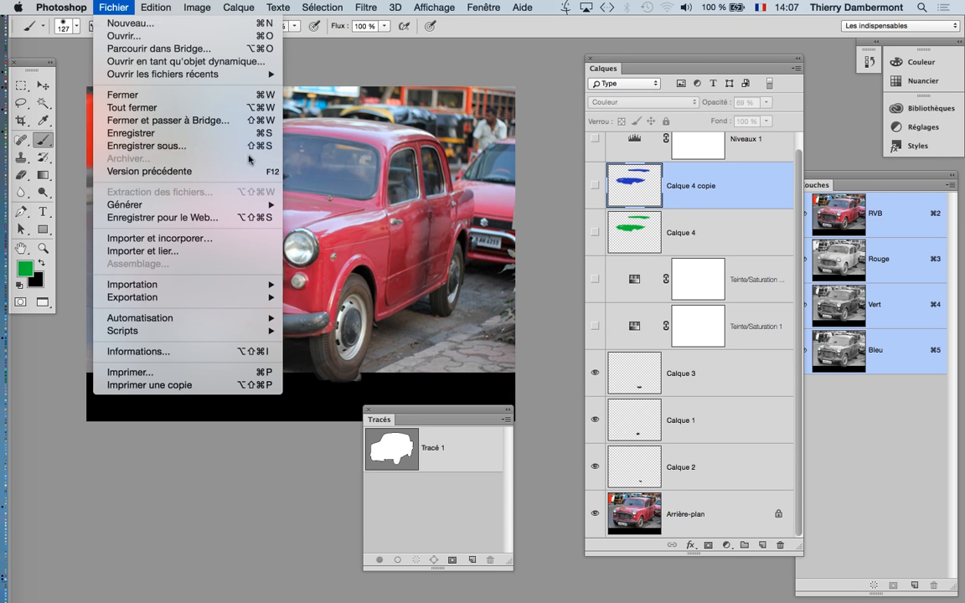
left_click(172, 144)
left_click(512, 53)
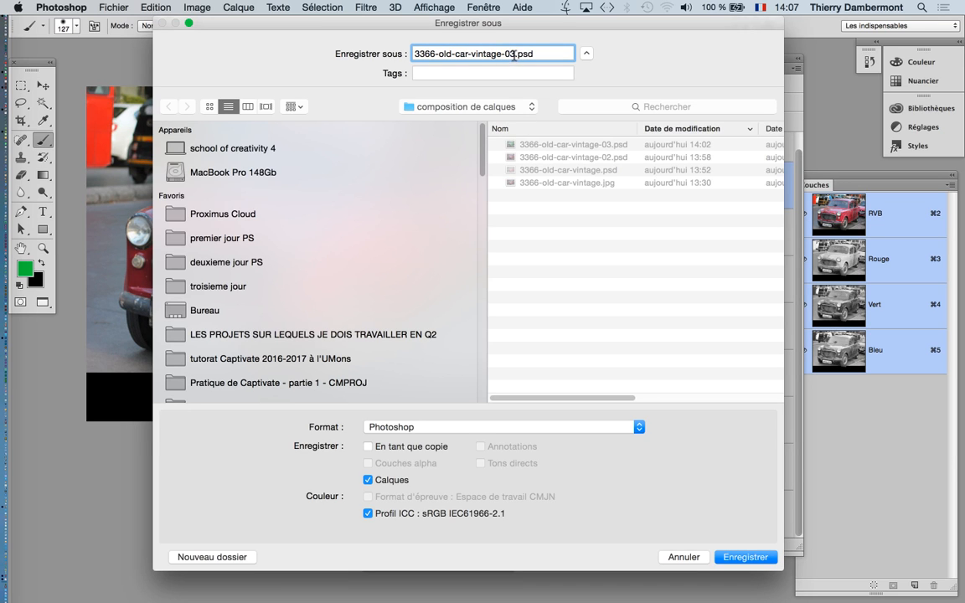
type("04")
key("Return")
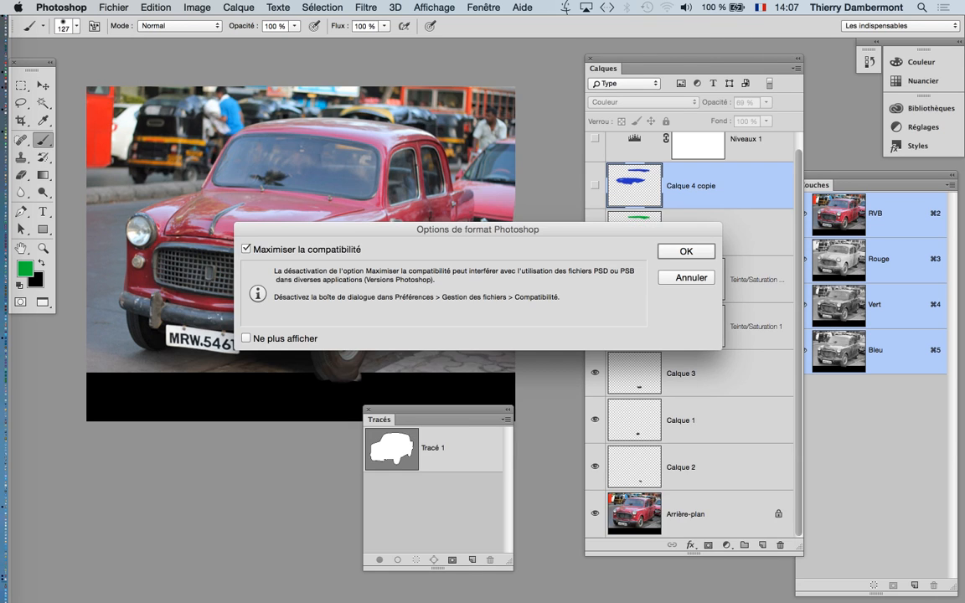
left_click(698, 251)
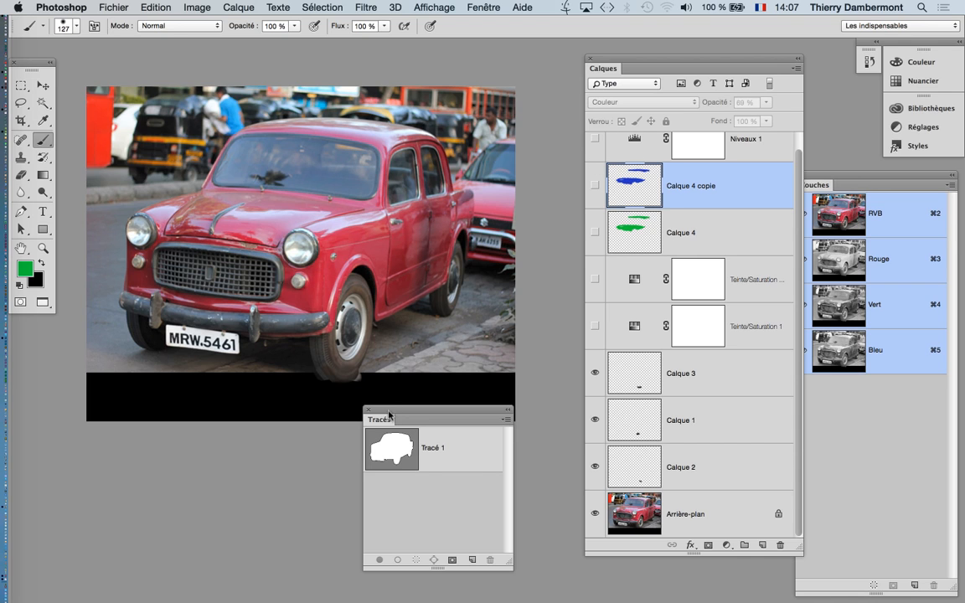
Move the Tracés panel below the image and shift the Calques panel farther away from the car to clear the workspace.
left_click_drag(383, 413, 109, 457)
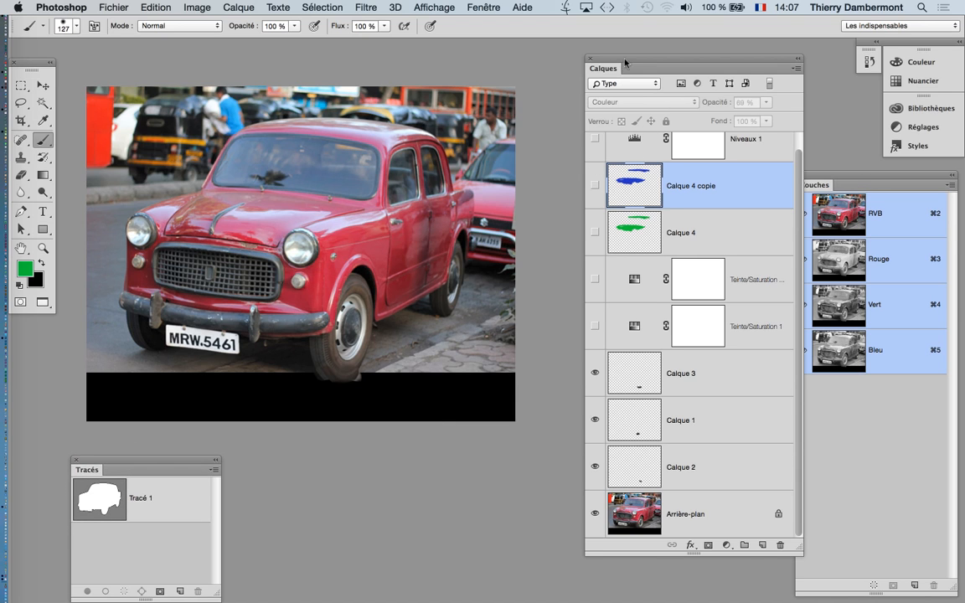
left_click_drag(589, 67, 645, 68)
scroll(418, 155, "down", 2)
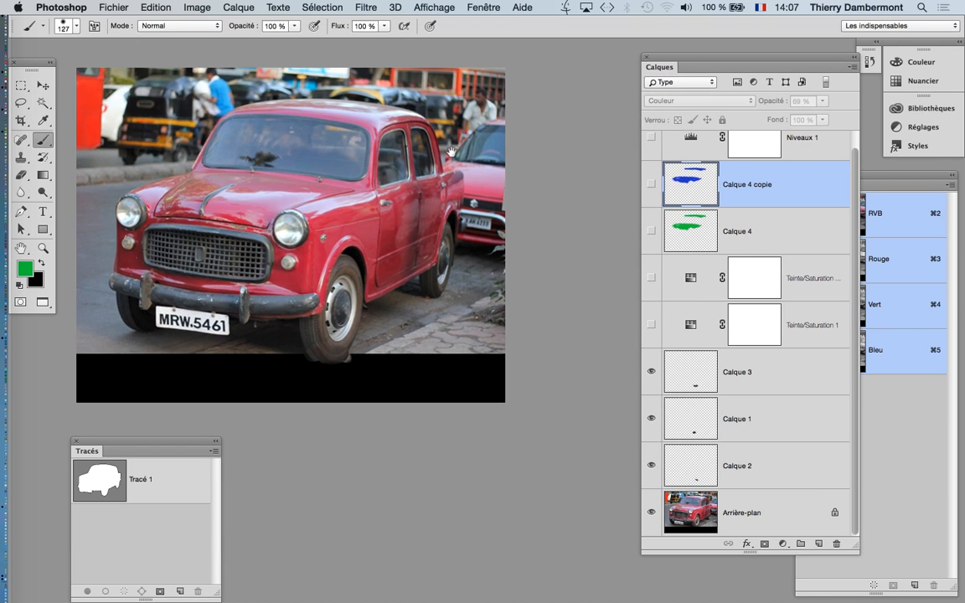